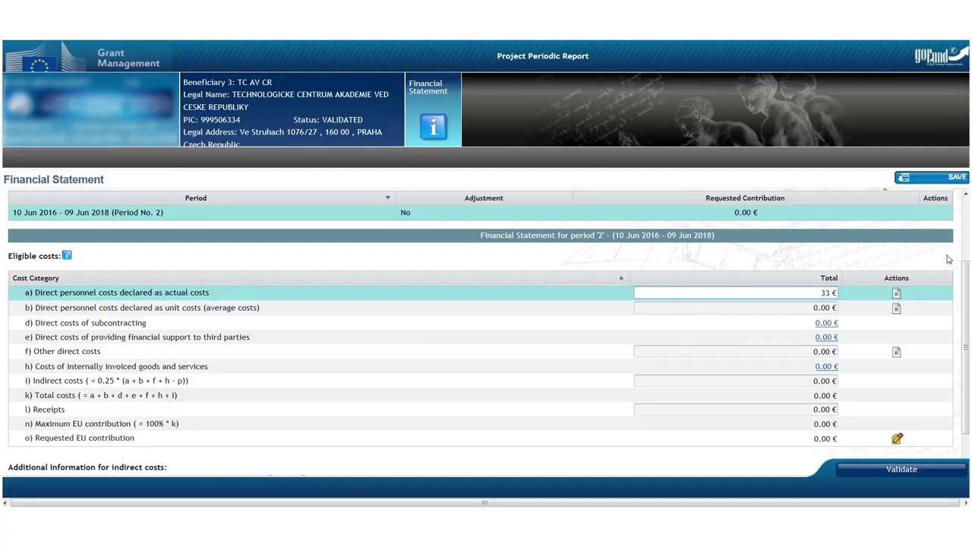
Step: Enter 33,493.44 € personnel costs and 19,957.20 € other direct costs, bringing the total to 66,813.30 €
type("93.44")
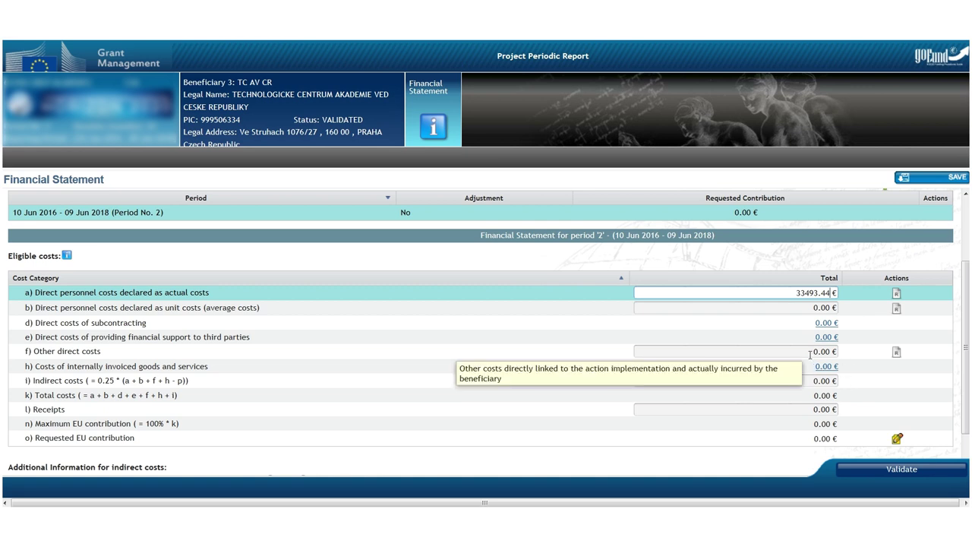
left_click(810, 352)
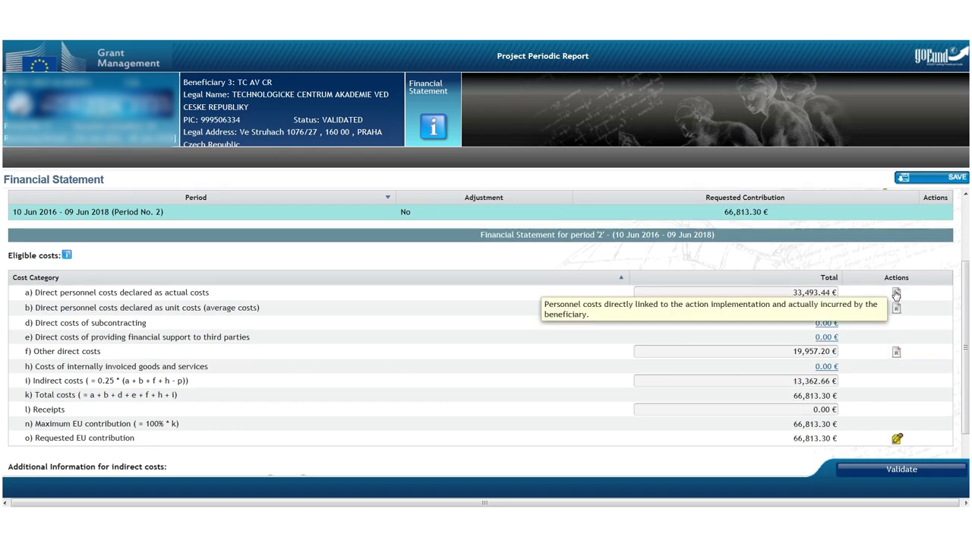
left_click(896, 293)
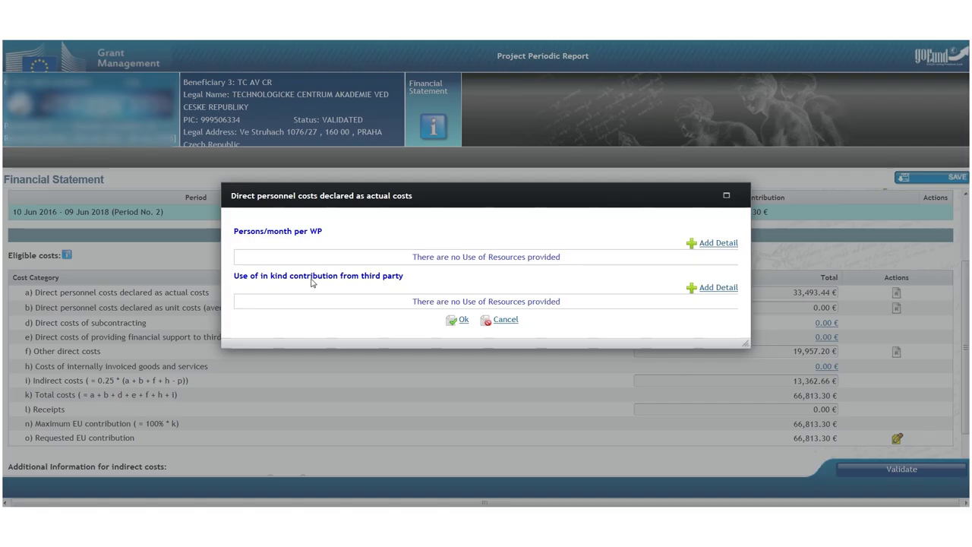
Step: Add five person-month detail rows to the direct personnel costs
left_click(714, 243)
left_click(714, 243)
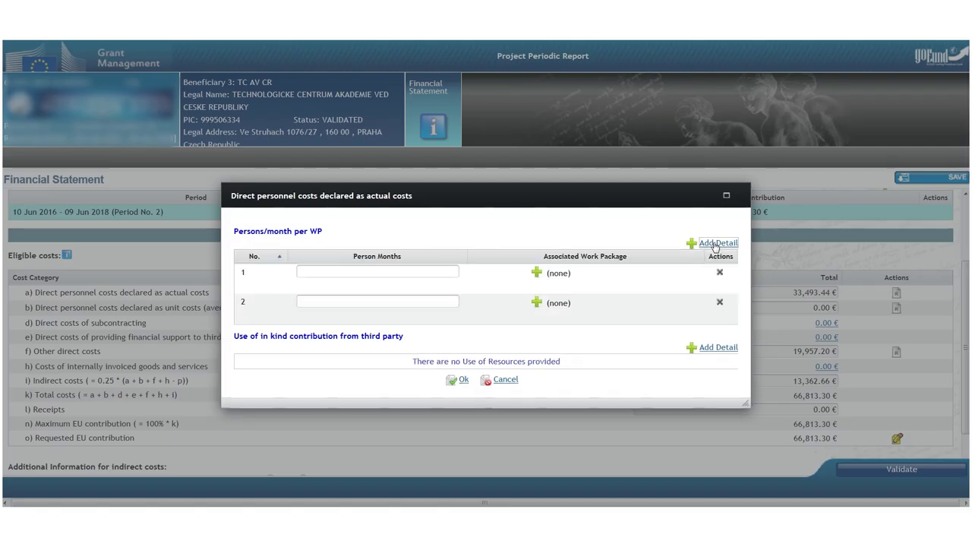
left_click(715, 243)
left_click(714, 243)
left_click(714, 243)
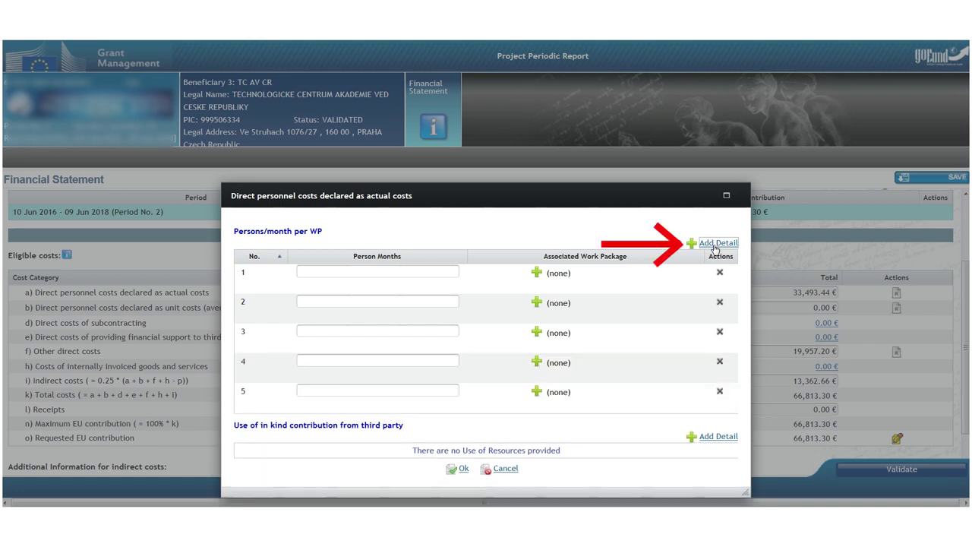
Step: Enter 0.20 person months for row 1 and 7.86 for row 2, assigning row 2 to WP2
left_click(363, 275)
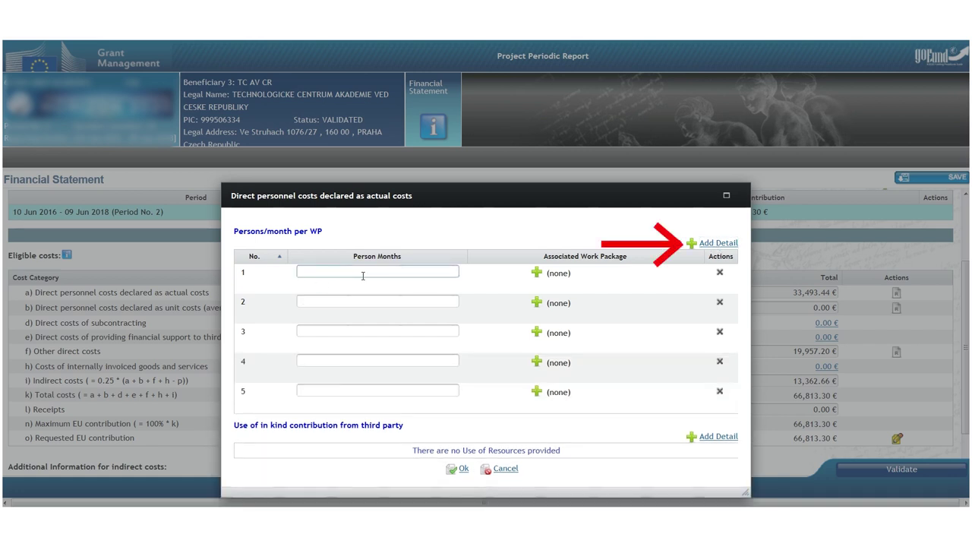
type("0.2")
left_click(537, 272)
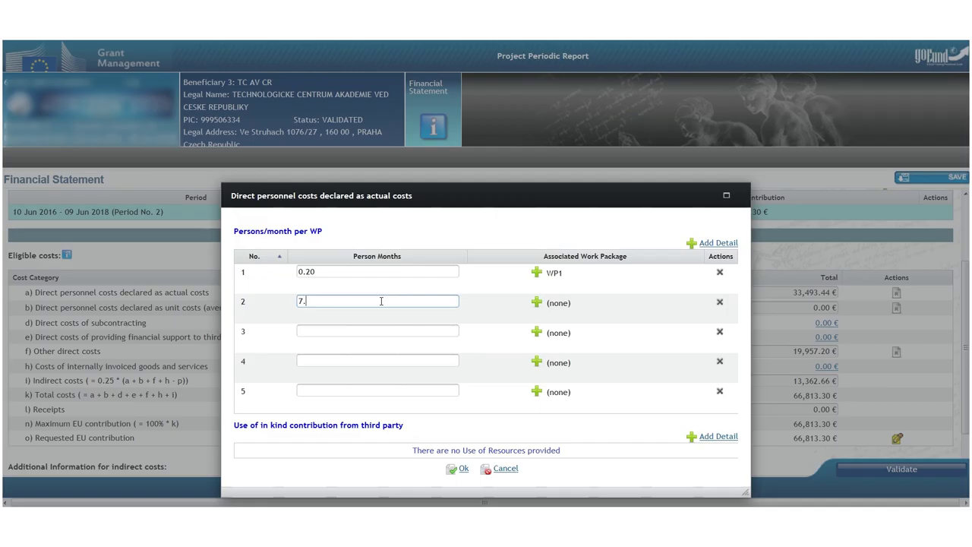
type("86")
left_click(537, 301)
left_click(335, 176)
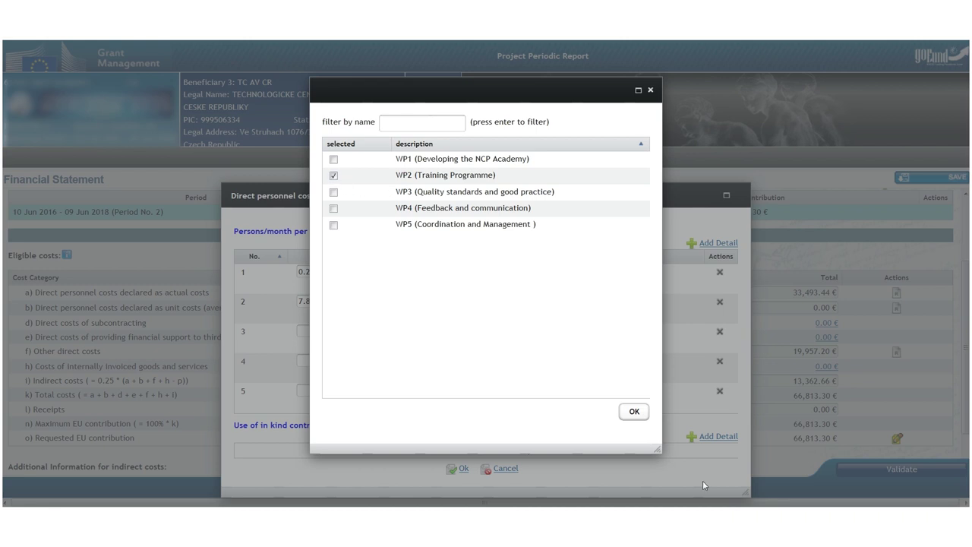
left_click(634, 411)
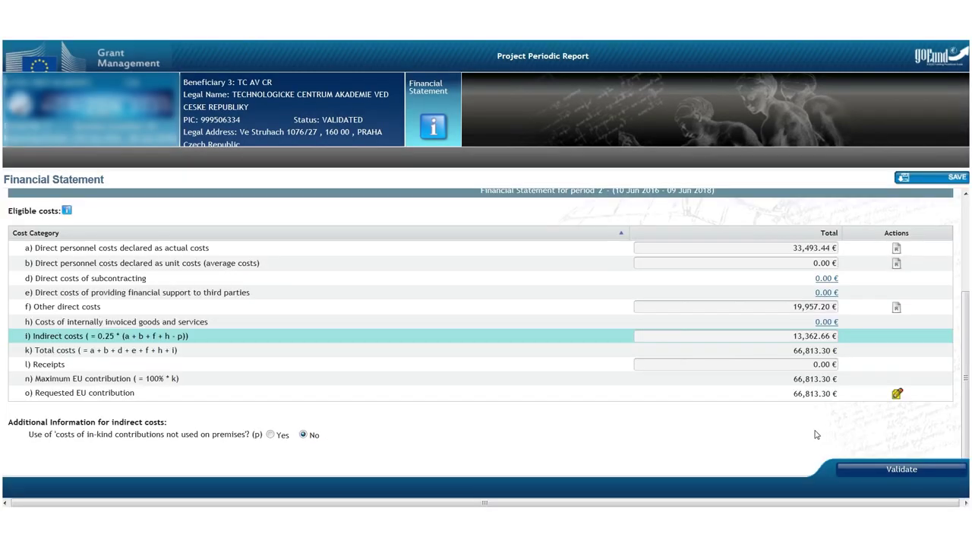
Step: Open the f) other direct costs breakdown with € 14933.18 to explain and add a blank cost row
left_click(896, 309)
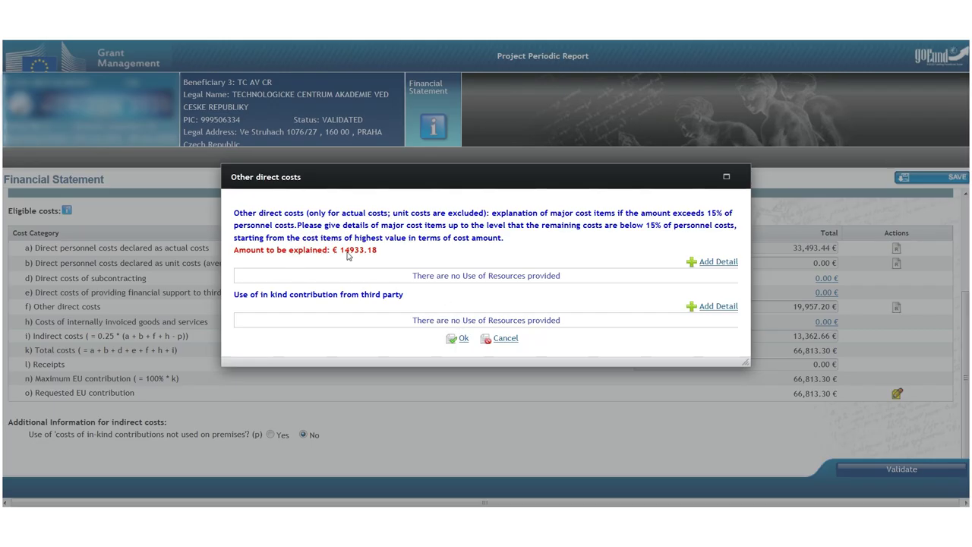
left_click_drag(337, 253, 340, 252)
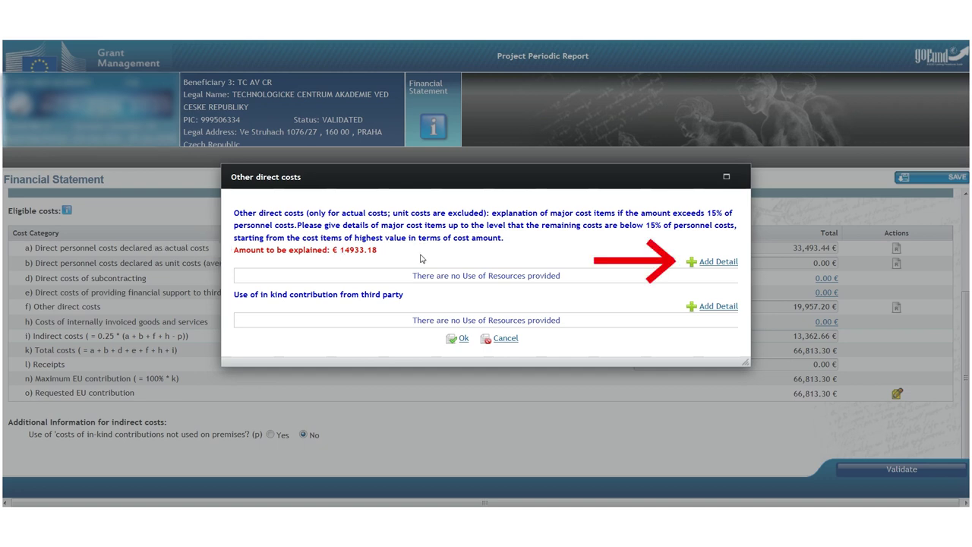
left_click(714, 264)
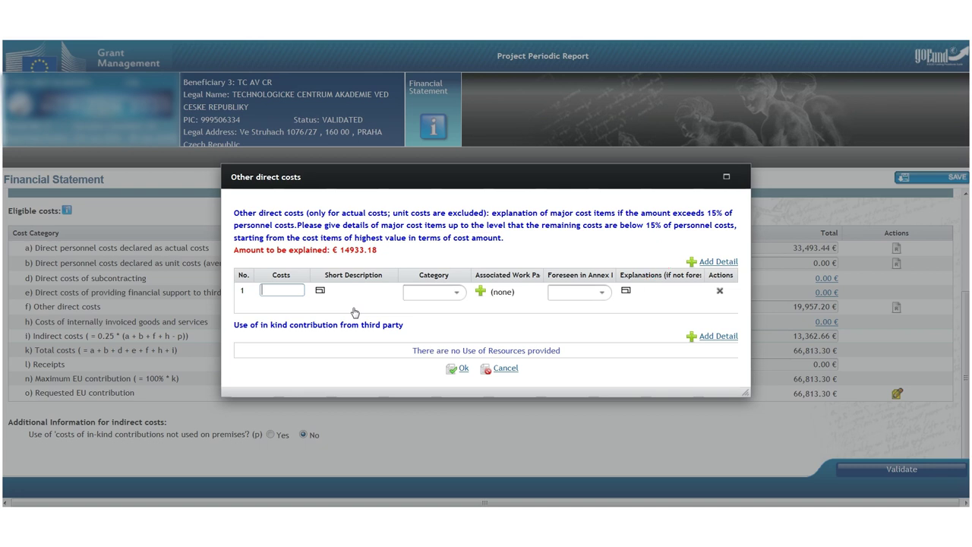
Step: Enter a 1,926.95 € cost item described as the 17-18/1/2017 project meeting
type("1,926.95")
left_click(327, 293)
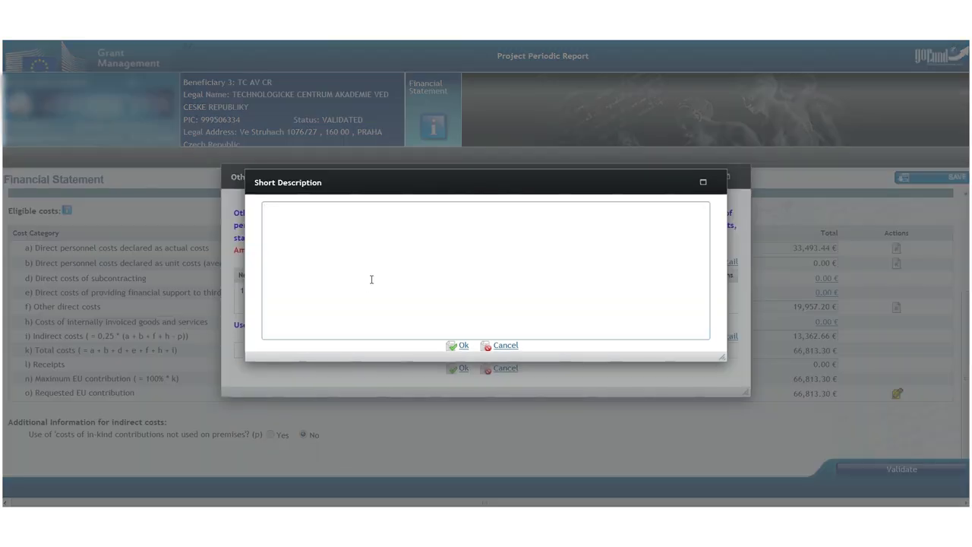
type("Project Meeting 17-18/1/2017 Lojkov")
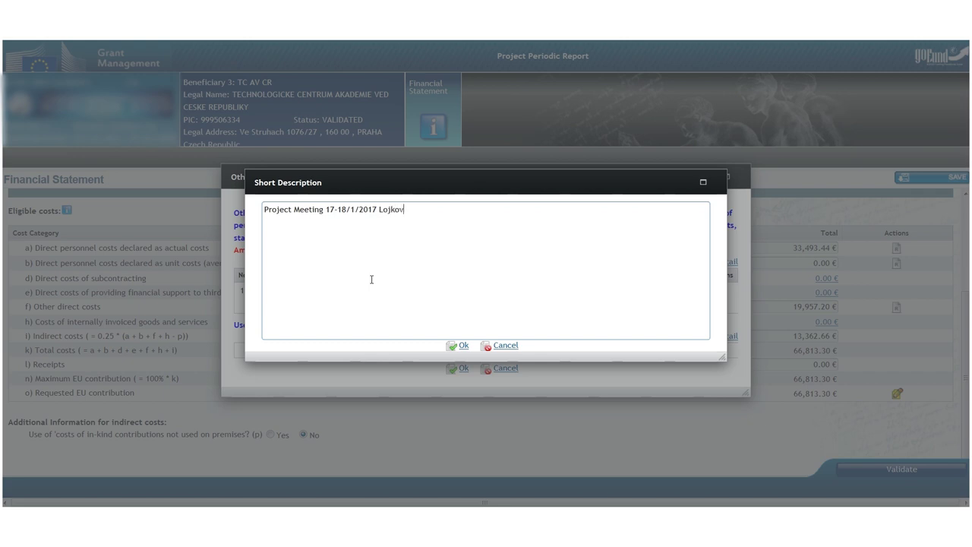
type("a, Kratenova, IRL")
left_click(461, 345)
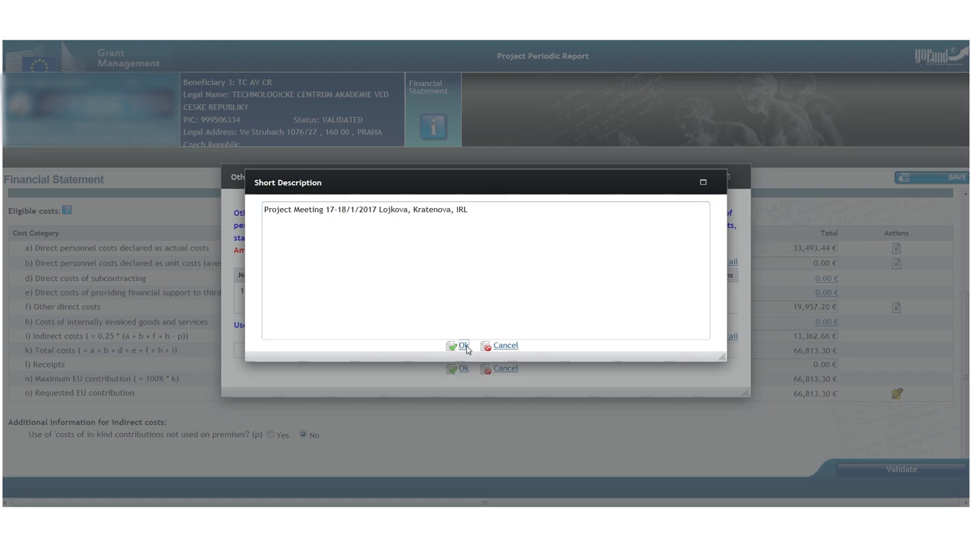
Step: Set the item to category Travel, WP5, foreseen in Annex: Yes, and add a second cost row
left_click(455, 292)
left_click(418, 335)
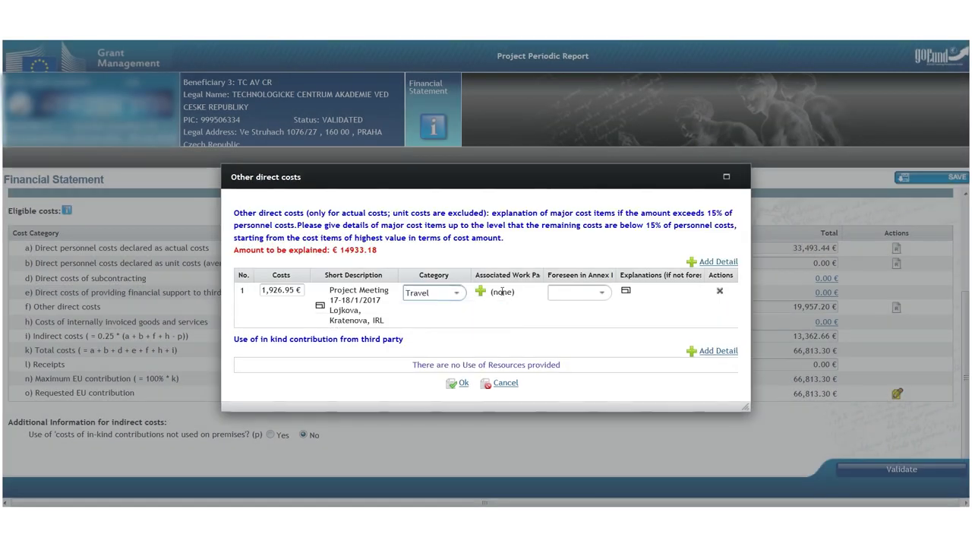
left_click(485, 292)
left_click(333, 224)
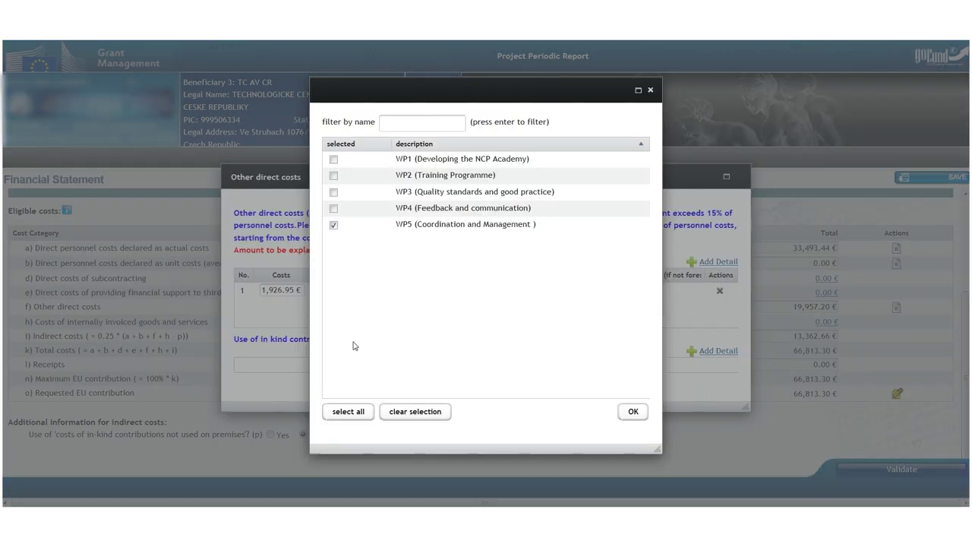
left_click(630, 411)
left_click(579, 292)
left_click(577, 307)
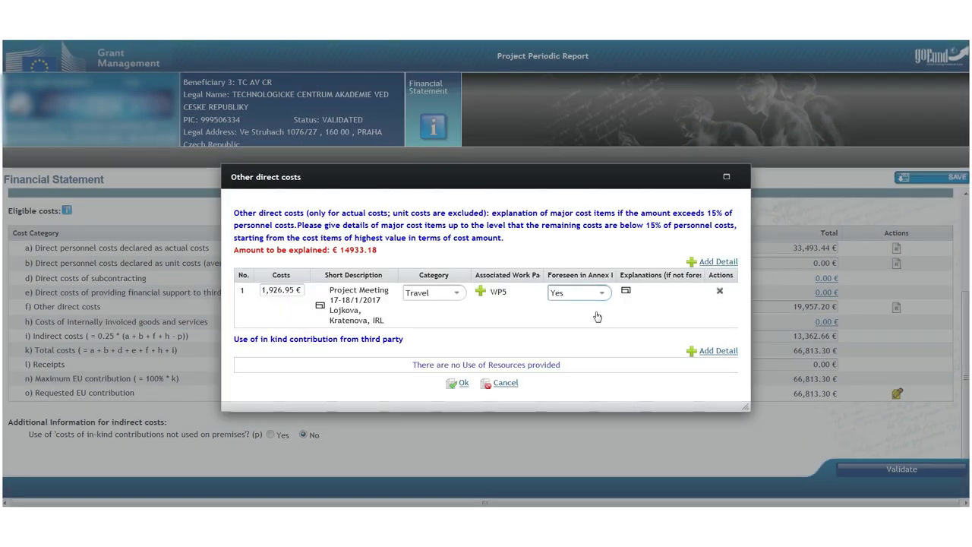
left_click(718, 261)
left_click(279, 322)
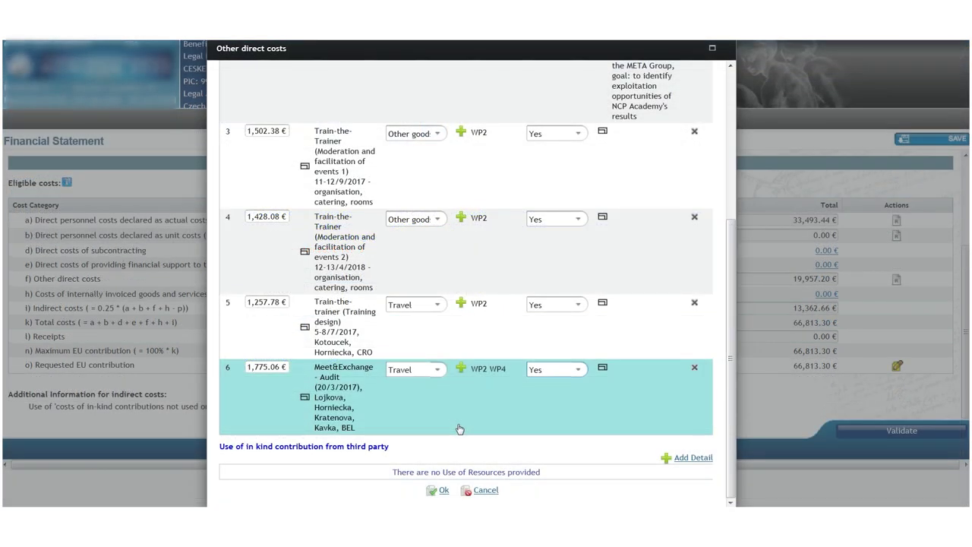
Step: Confirm the other direct costs breakdown, save, and validate the statement with no errors
left_click(442, 490)
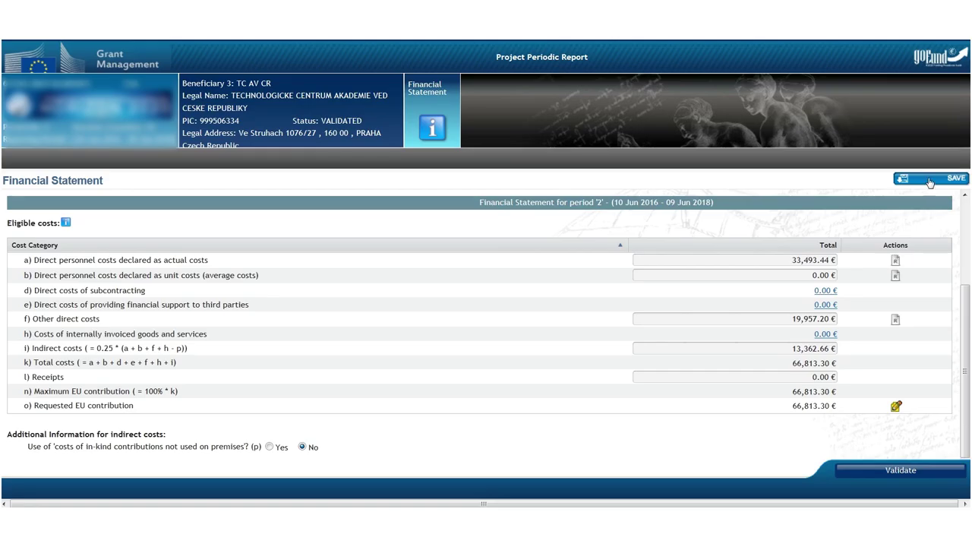
left_click(929, 180)
left_click(873, 470)
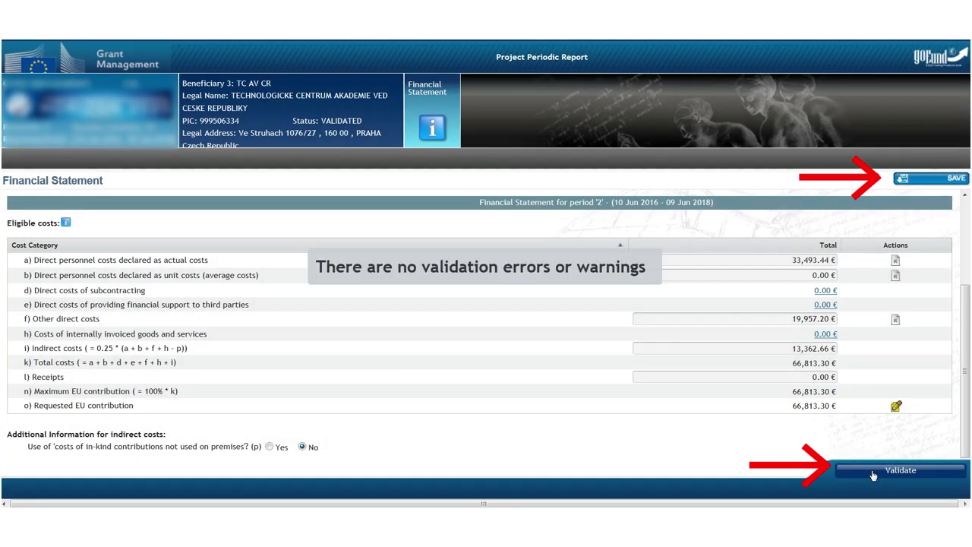
Step: Review the use-of-resources summary, then open the 0.00 € d) subcontracting cost details
scroll(764, 208, "up", 2)
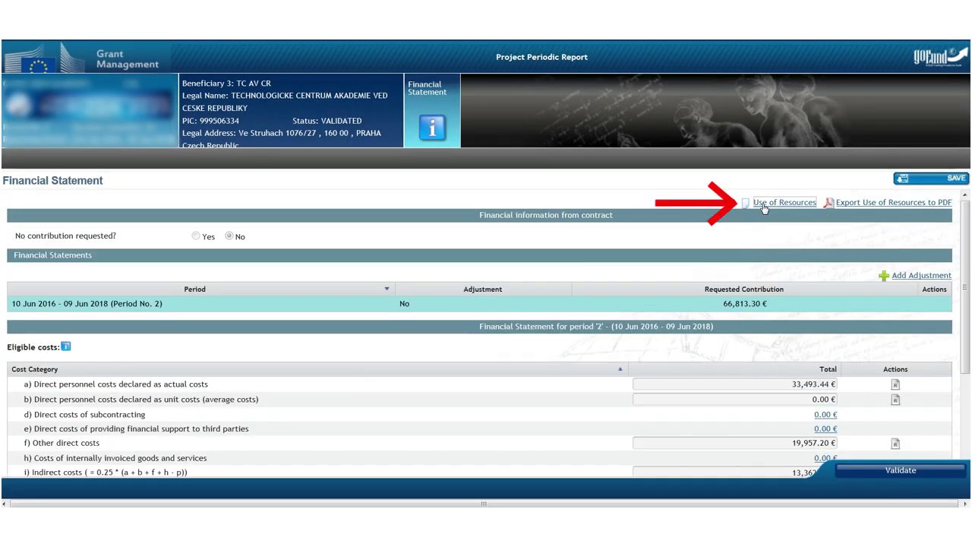
left_click(782, 203)
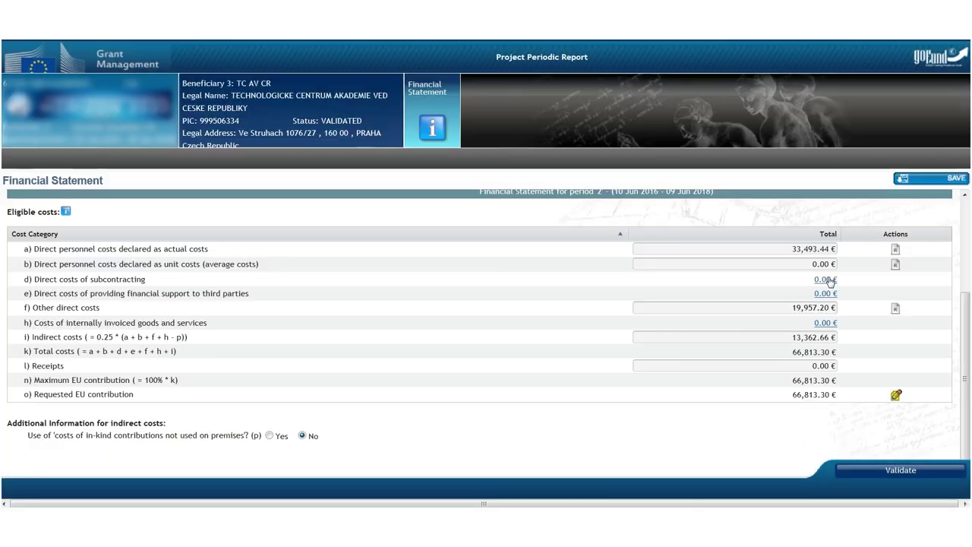
left_click(824, 278)
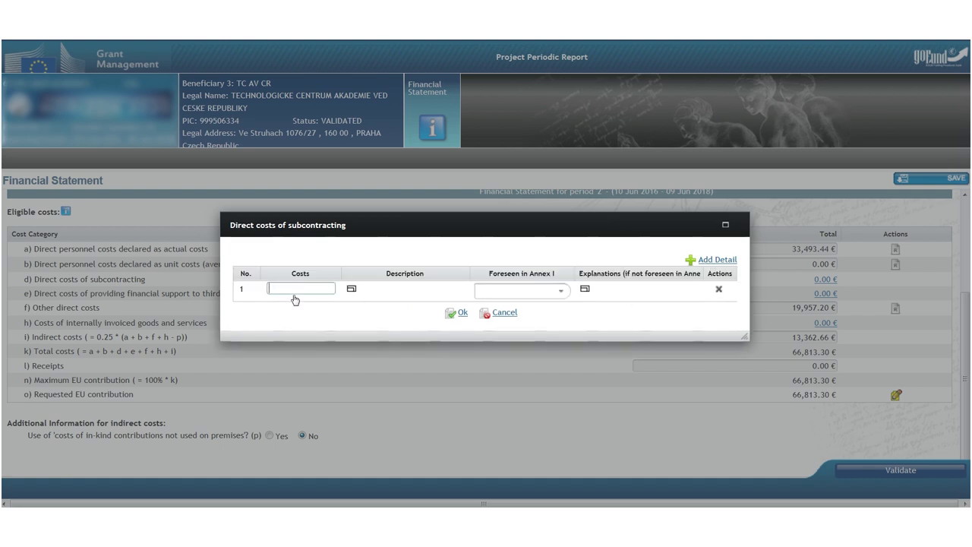
Step: Enter a 200 € subcontracting cost with the description 'vcvx'
type("200")
left_click(352, 289)
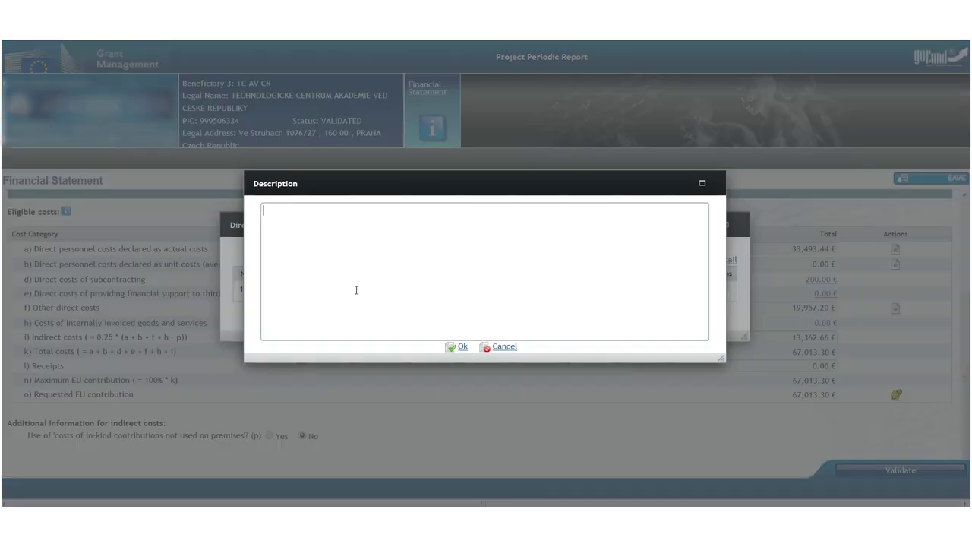
type("vcvx")
left_click(456, 347)
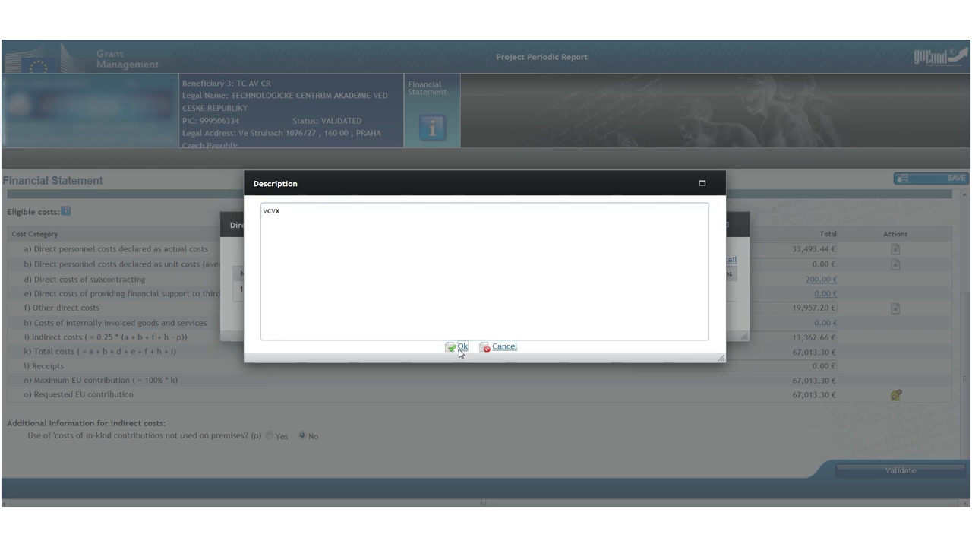
Step: Mark it not foreseen in Annex I, explain 'new subcontract because---', and save the details
left_click(563, 294)
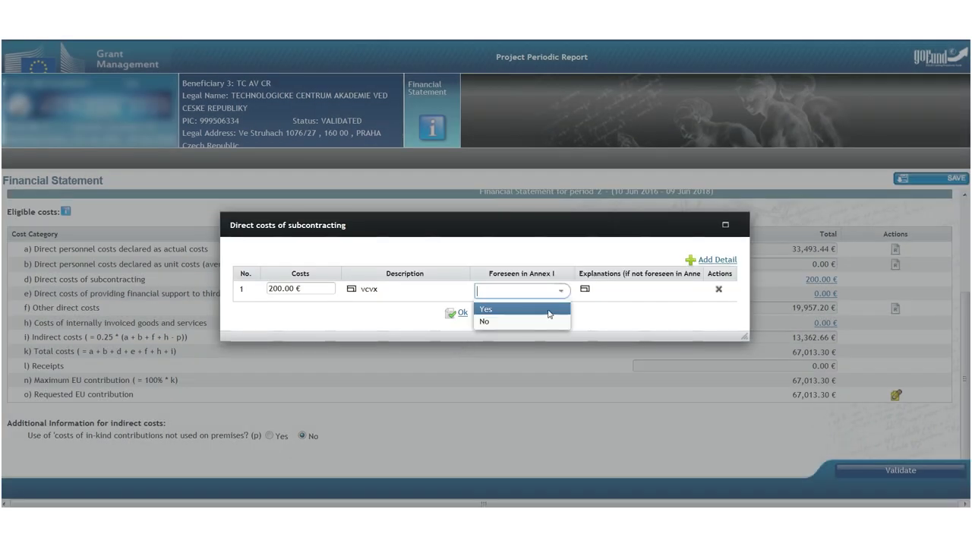
left_click(545, 308)
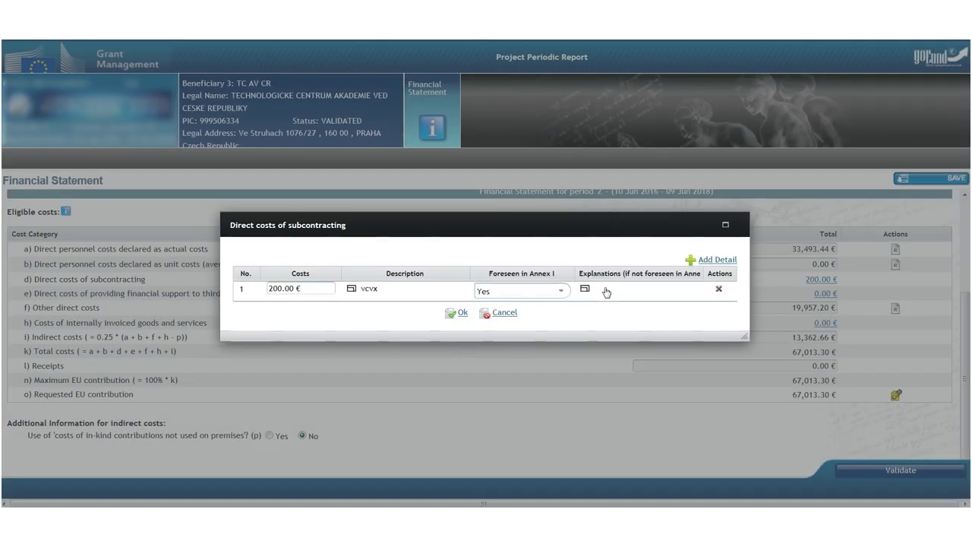
left_click(560, 292)
left_click(538, 321)
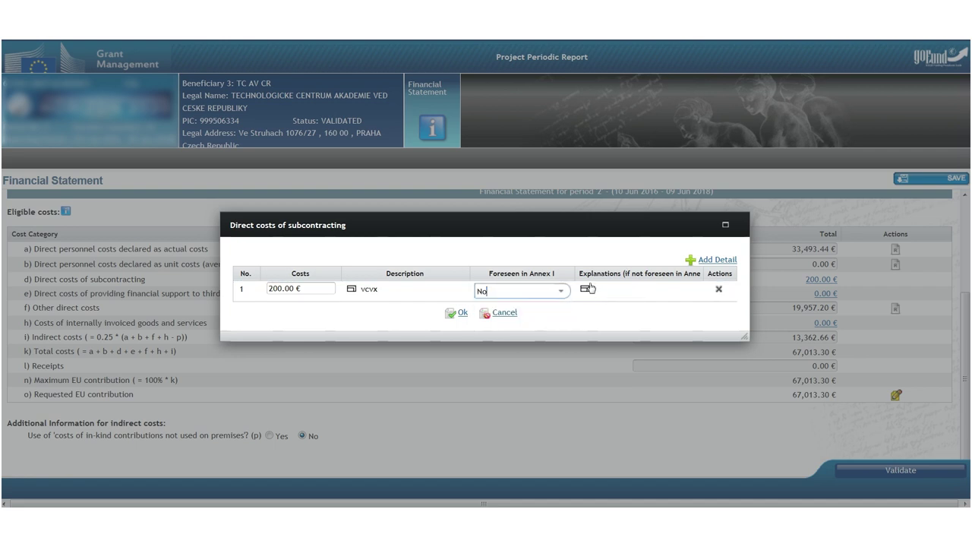
left_click(585, 288)
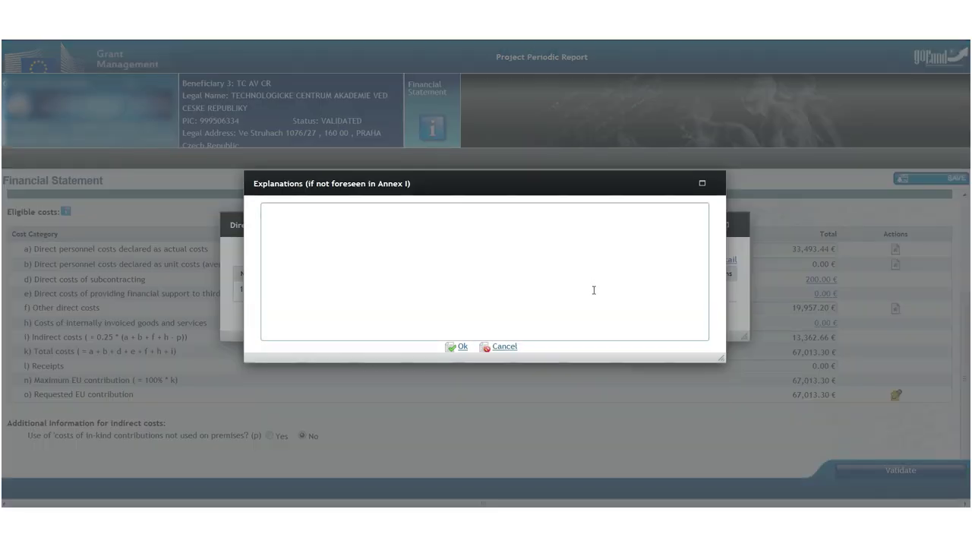
type("new subcontract because---")
left_click(461, 348)
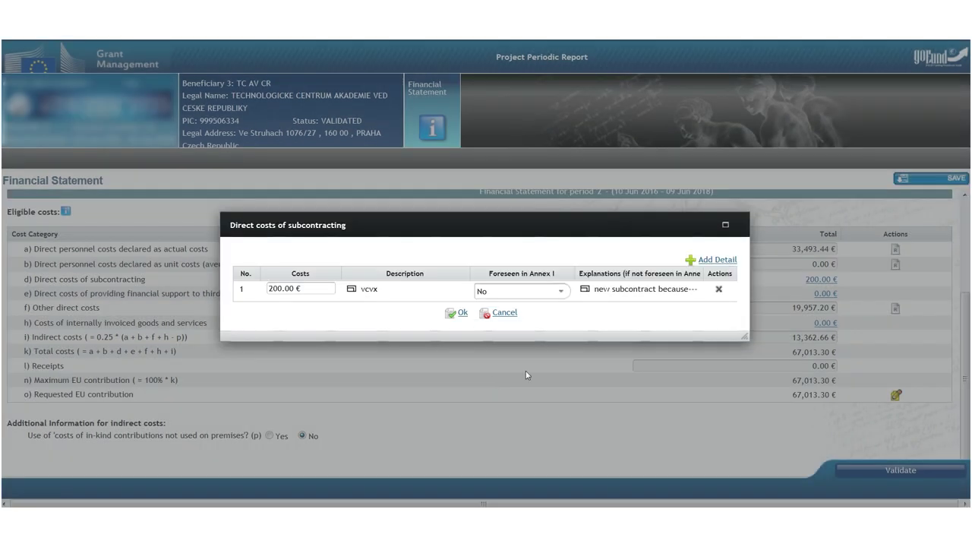
left_click(460, 314)
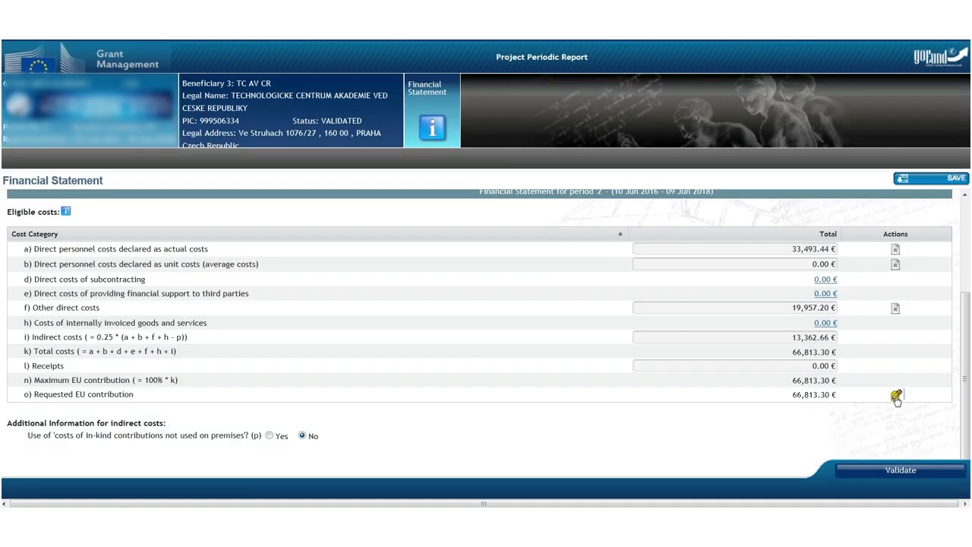
left_click(896, 396)
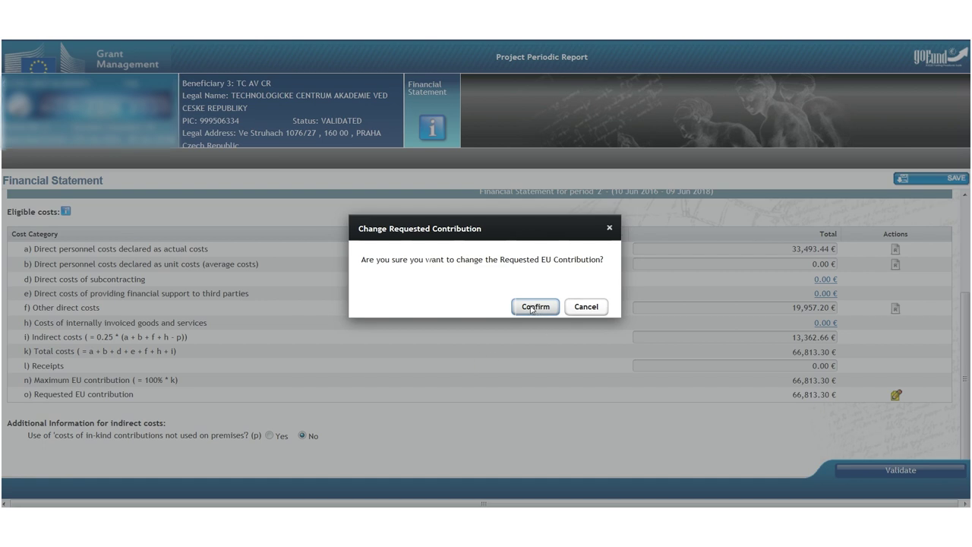
left_click(596, 307)
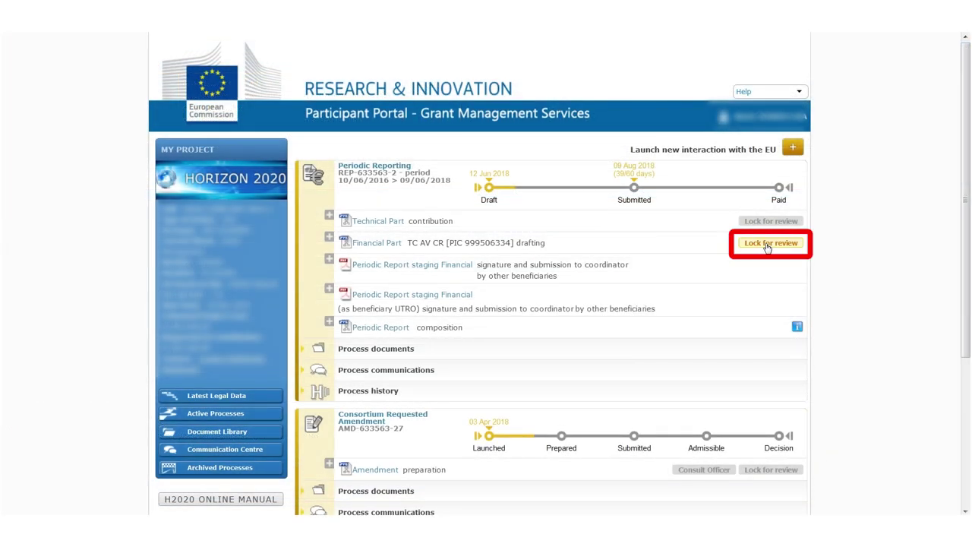
Step: Lock the financial part for review, then start Sign & Submit to CO and accept the declaration
left_click(766, 246)
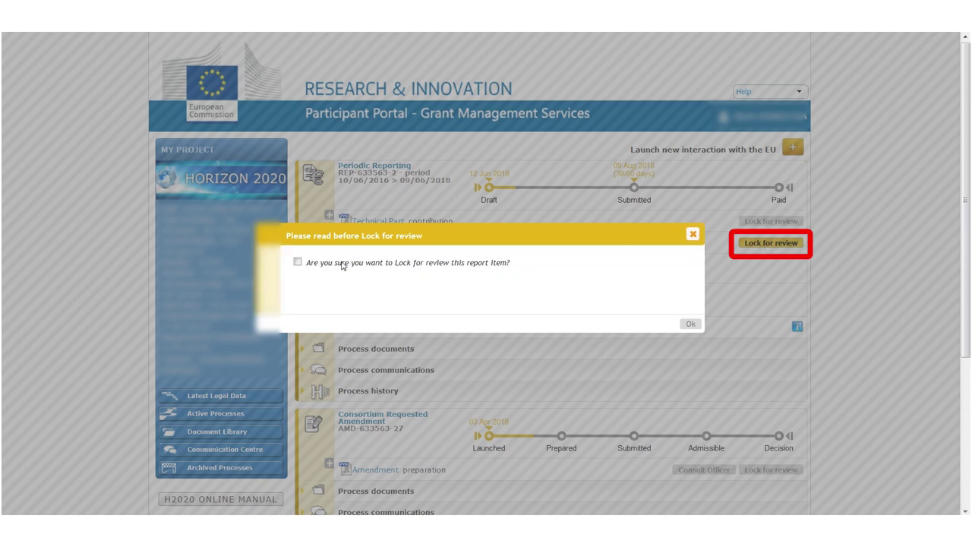
left_click(298, 261)
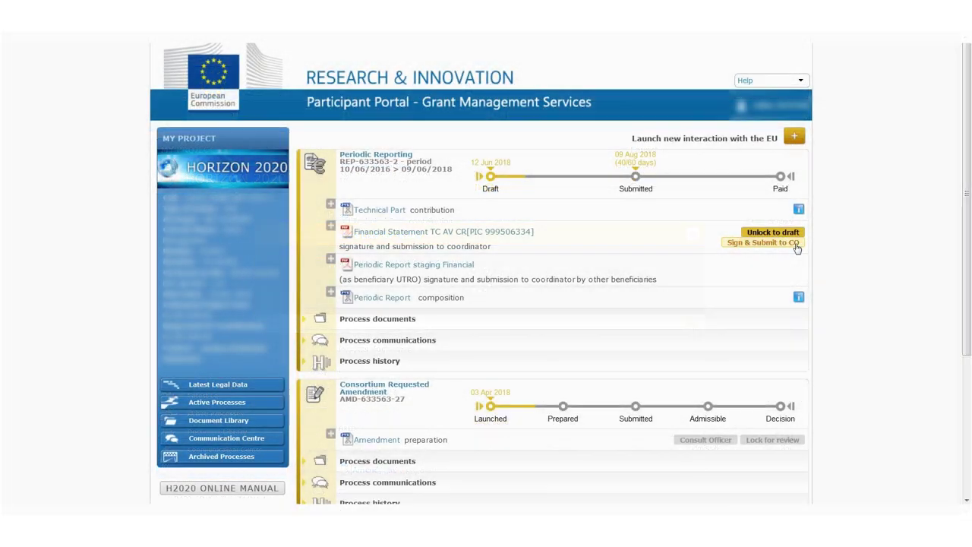
left_click(794, 244)
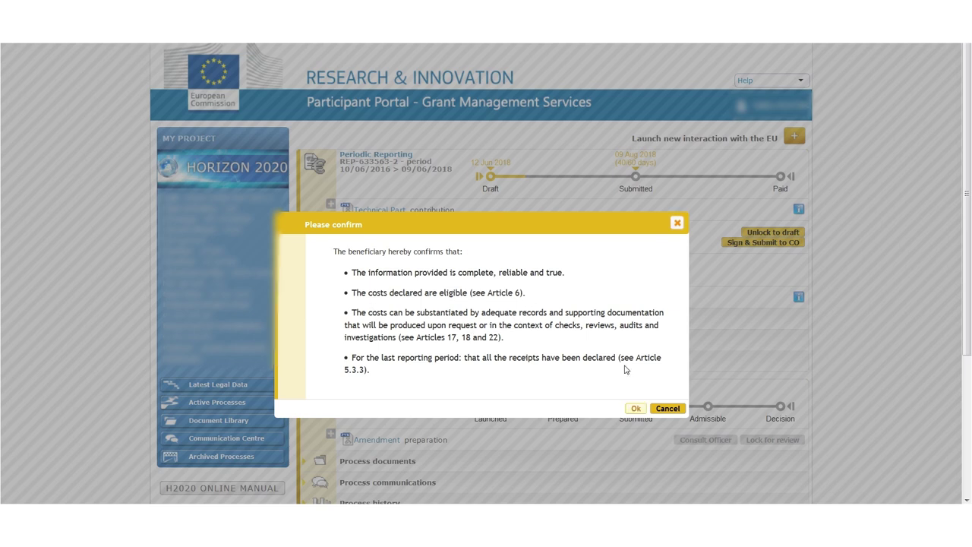
left_click(636, 410)
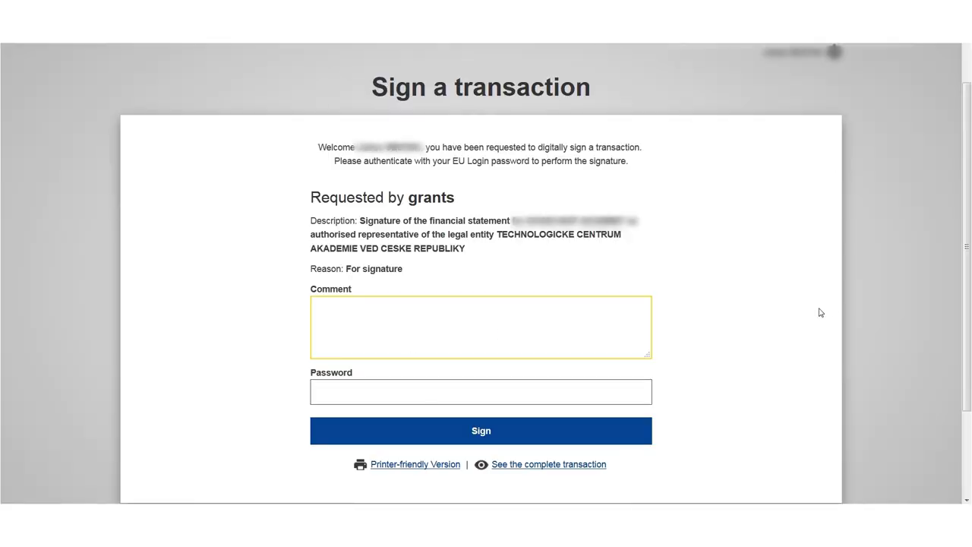
Step: Sign the financial statement transaction with the EU Login account password
left_click(414, 396)
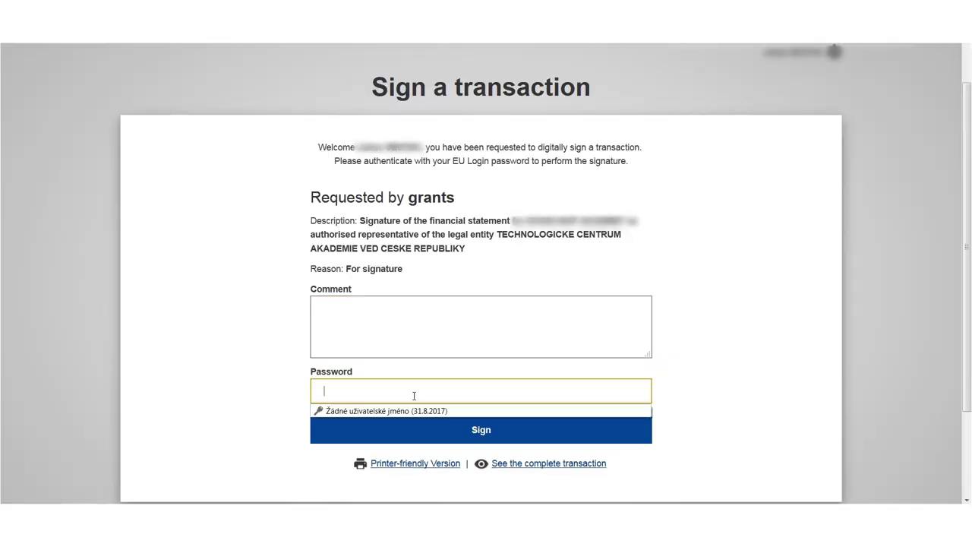
type("••••••••••••")
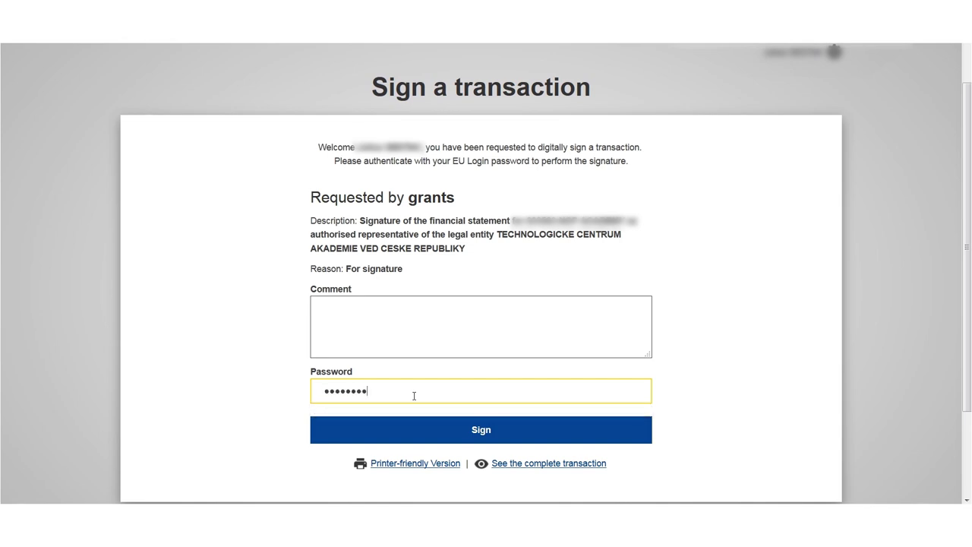
left_click(464, 425)
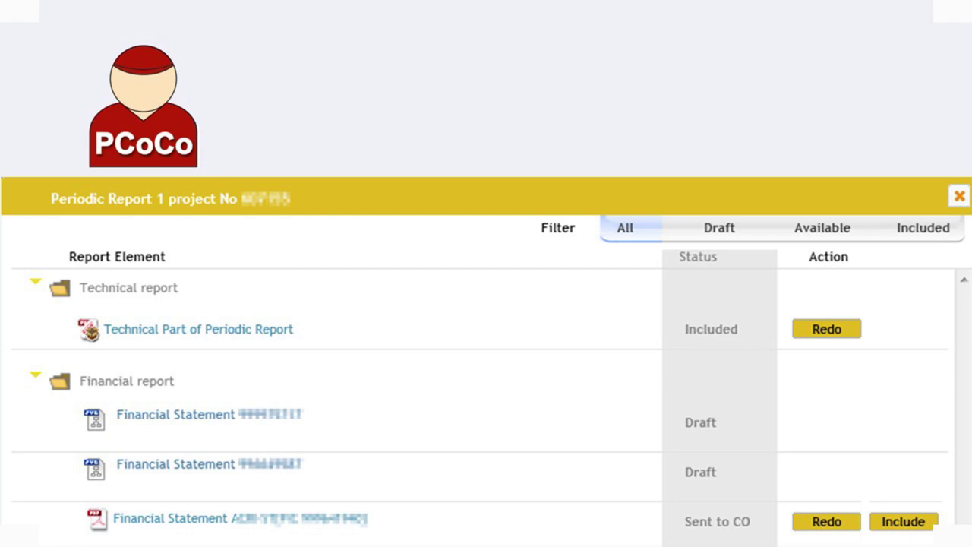